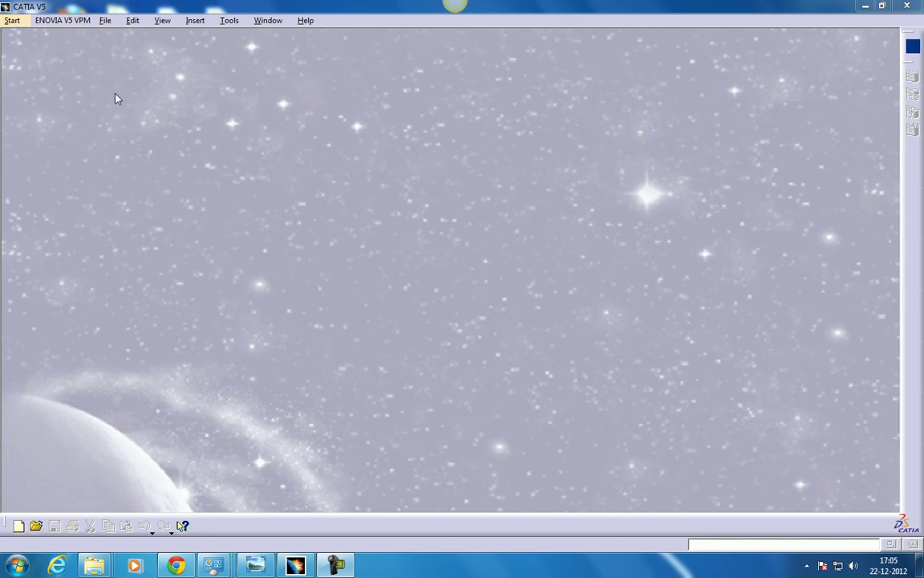
Start a new Part Design part named Part1
left_click(13, 21)
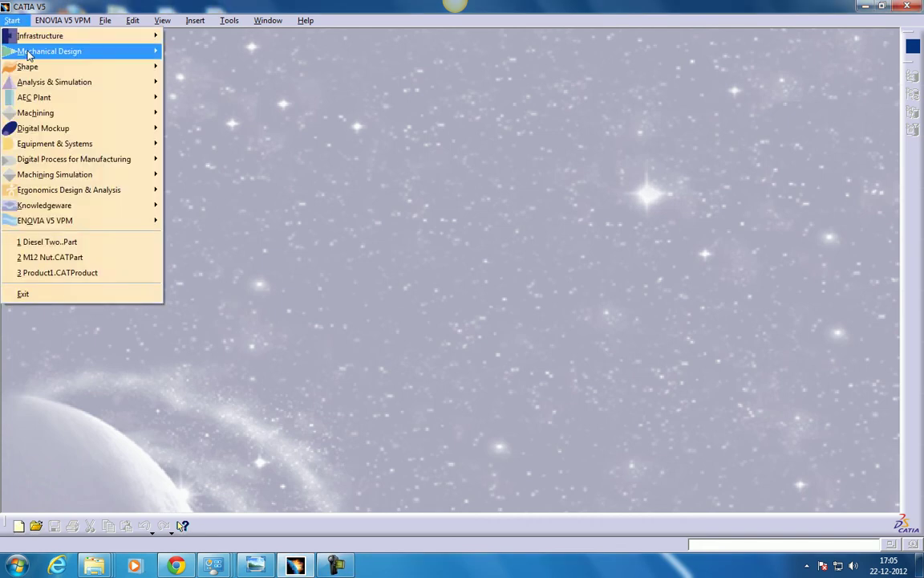
mouse_move(59, 55)
left_click(200, 51)
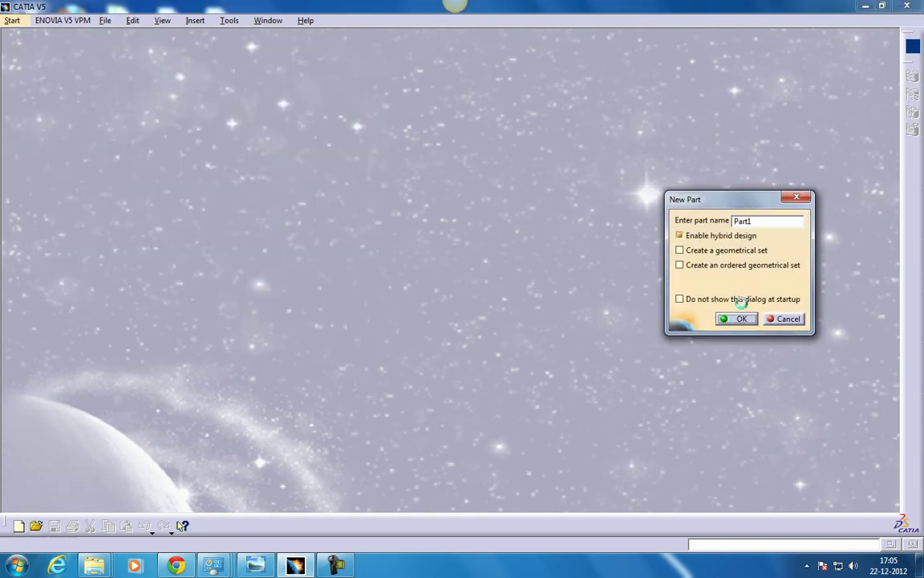
left_click(735, 319)
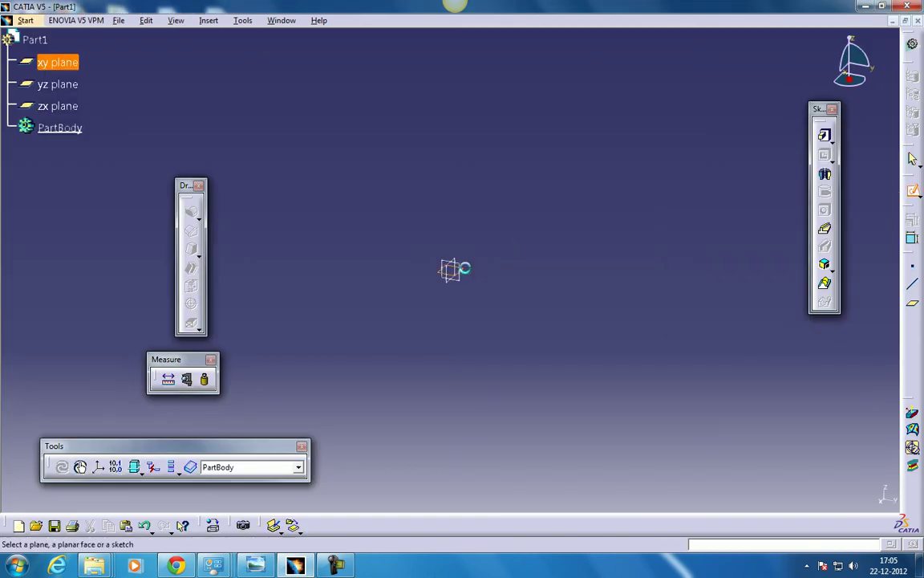
Sketch a rectangle on the xy plane
left_click(474, 271)
left_click(808, 155)
left_click(808, 137)
left_click(332, 150)
left_click(639, 394)
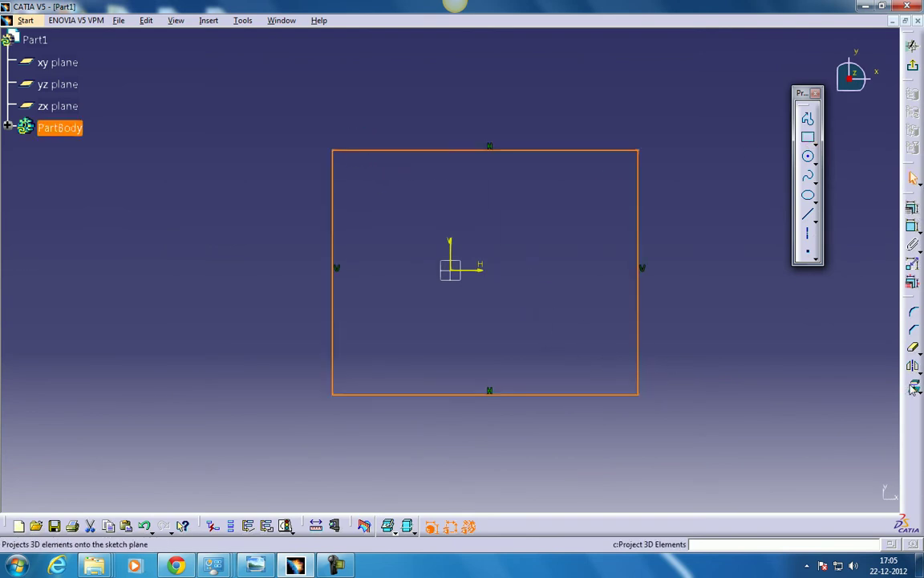
Pad the rectangle sketch to a length of 6 into a solid block
left_click(912, 65)
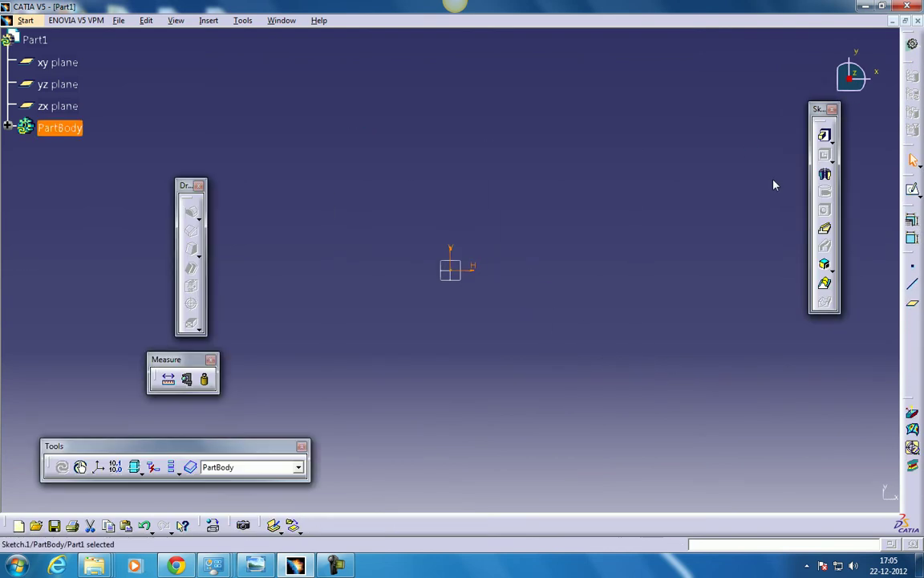
left_click(824, 137)
type("60")
left_click(717, 455)
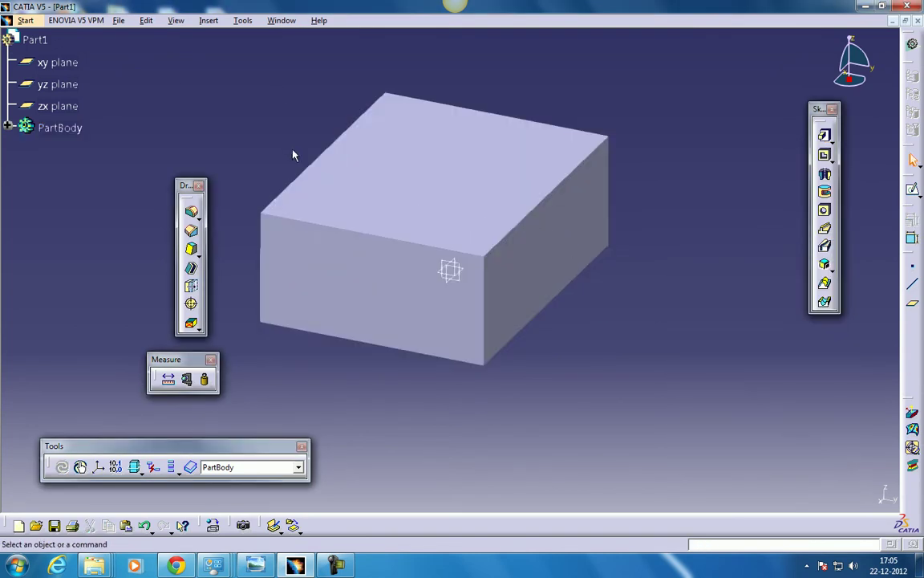
middle_click_drag(293, 150, 558, 230)
left_click(558, 230)
left_click(824, 211)
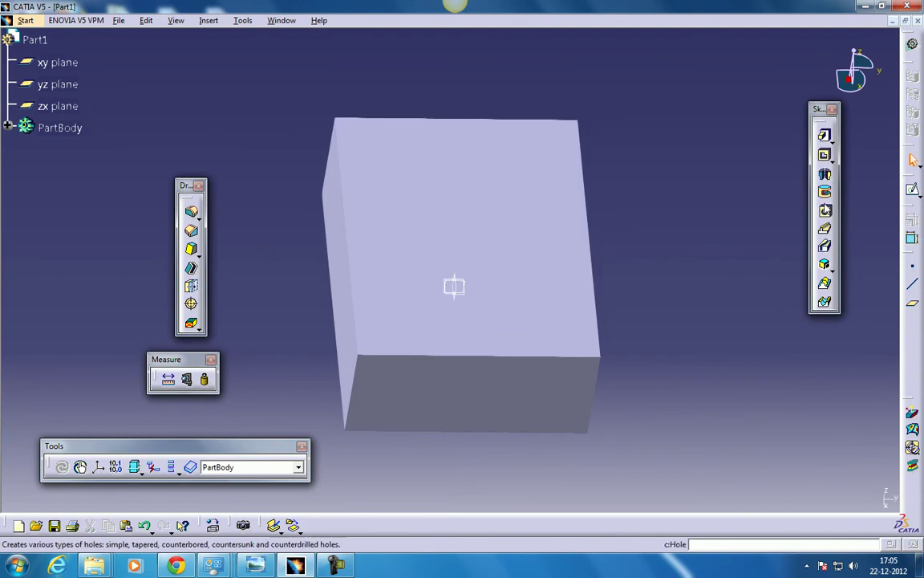
left_click(498, 196)
middle_click_drag(469, 243, 406, 262)
left_click(636, 135)
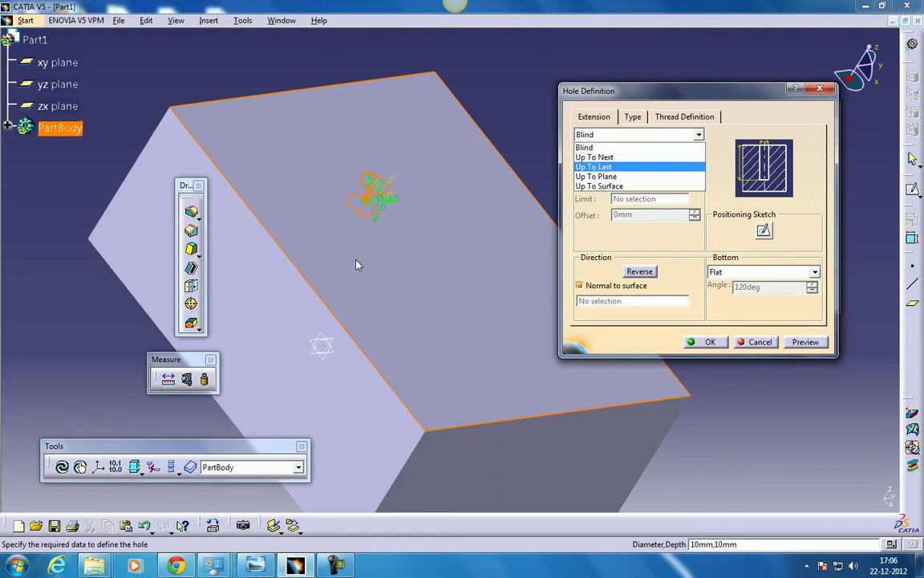
left_click(698, 314)
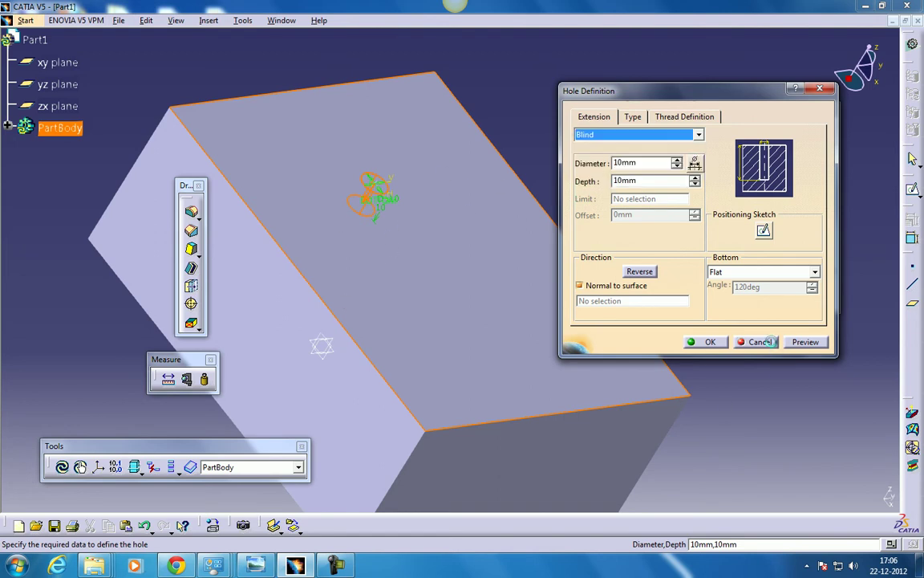
Cancel the previous hole settings and rotate the view to show the block's top face
left_click(725, 345)
middle_click_drag(725, 345, 514, 220)
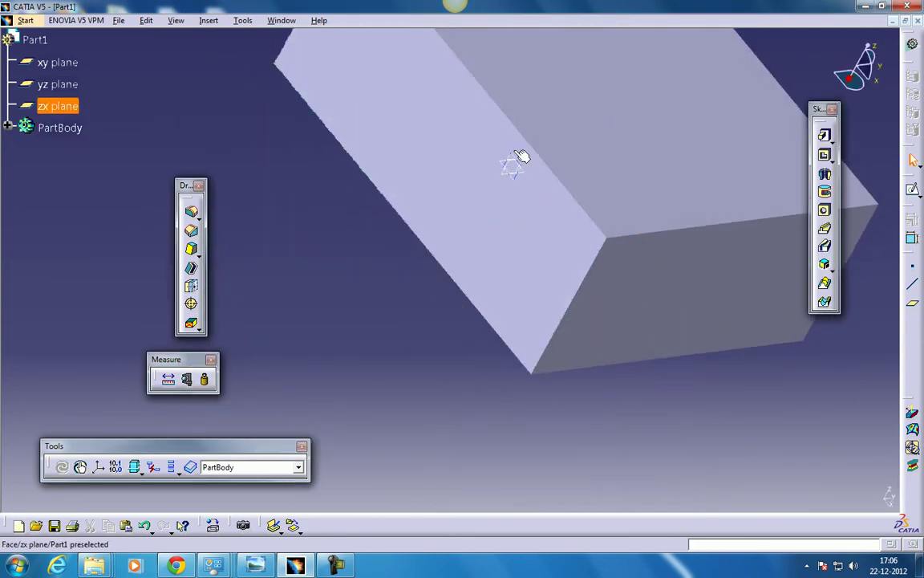
middle_click_drag(524, 148, 452, 342)
left_click(742, 198)
Place a hole on the top face with 15mm diameter and 20mm depth
left_click(824, 210)
left_click(479, 214)
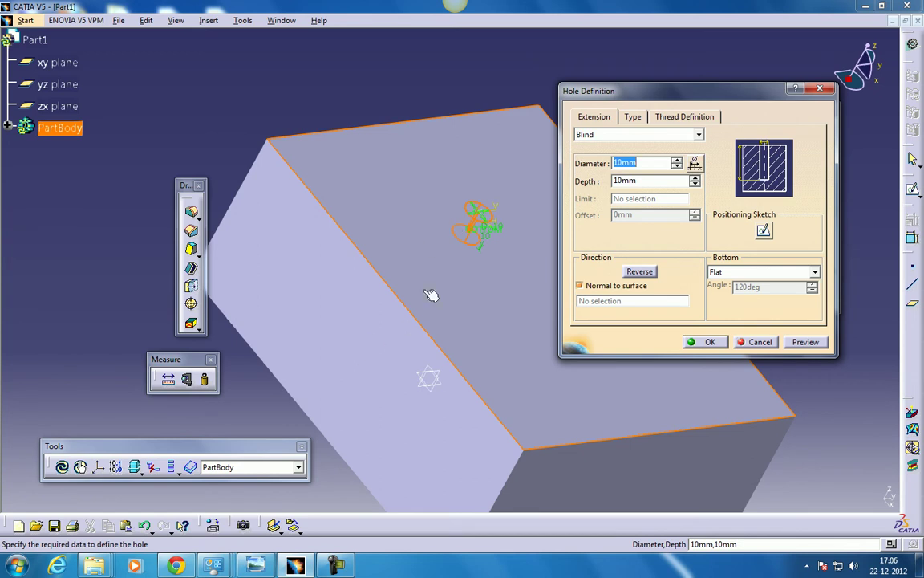
middle_click_drag(354, 355, 368, 372)
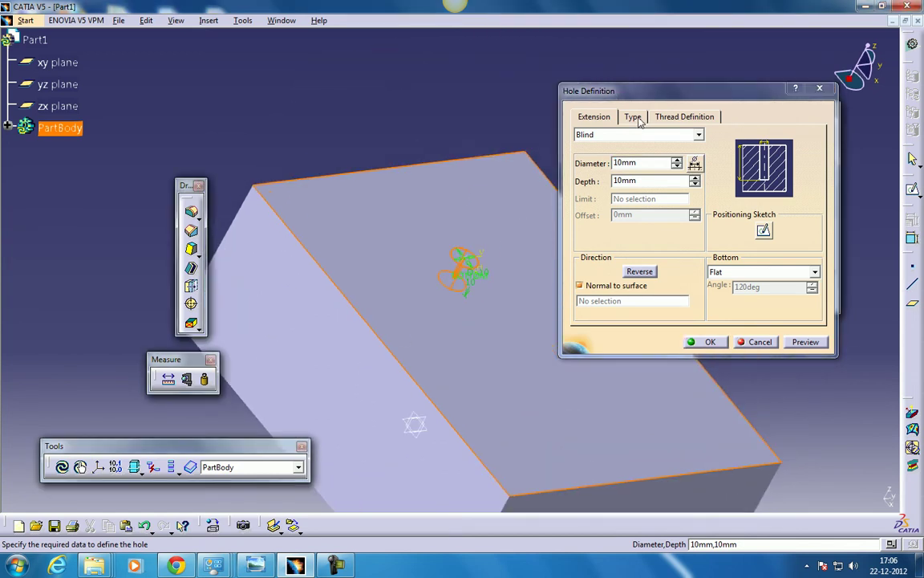
double_click(640, 162)
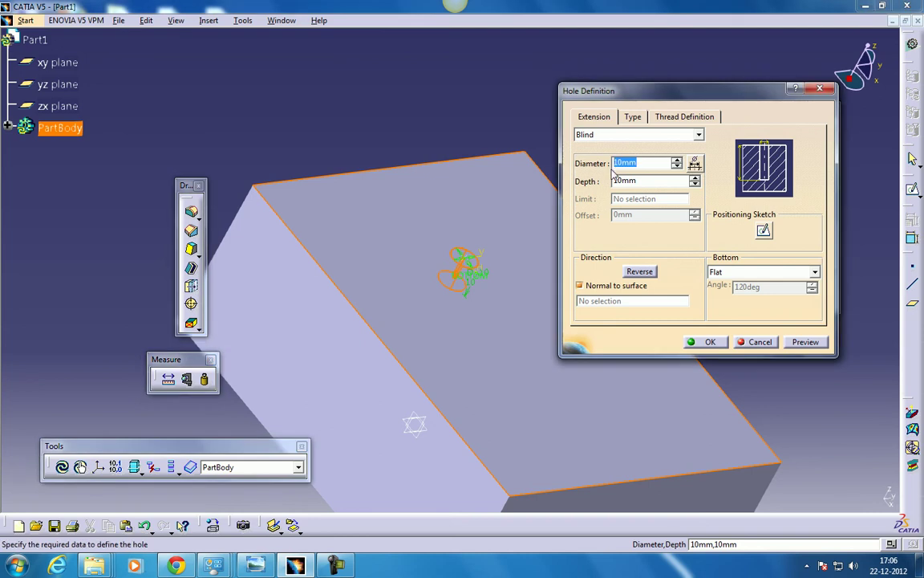
type("15")
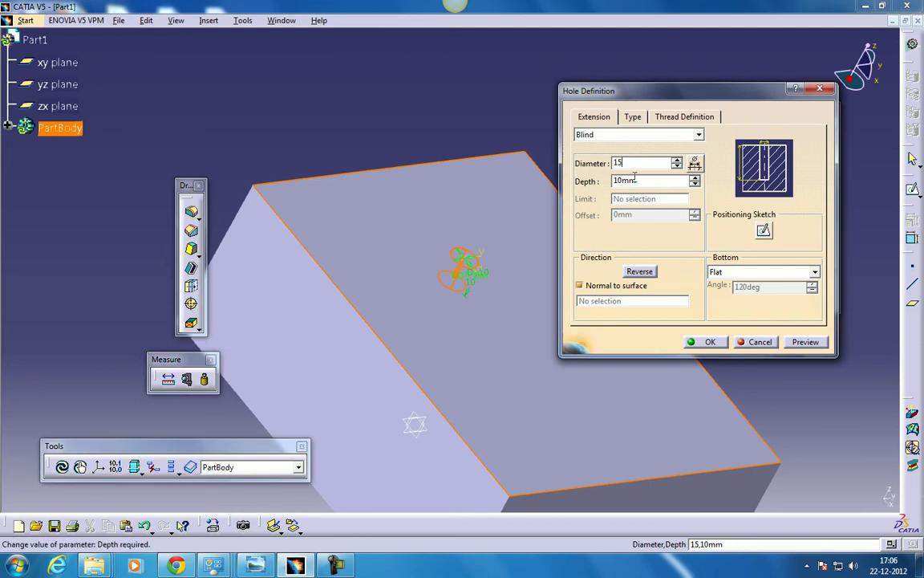
left_click(650, 182)
left_click_drag(652, 191, 564, 193)
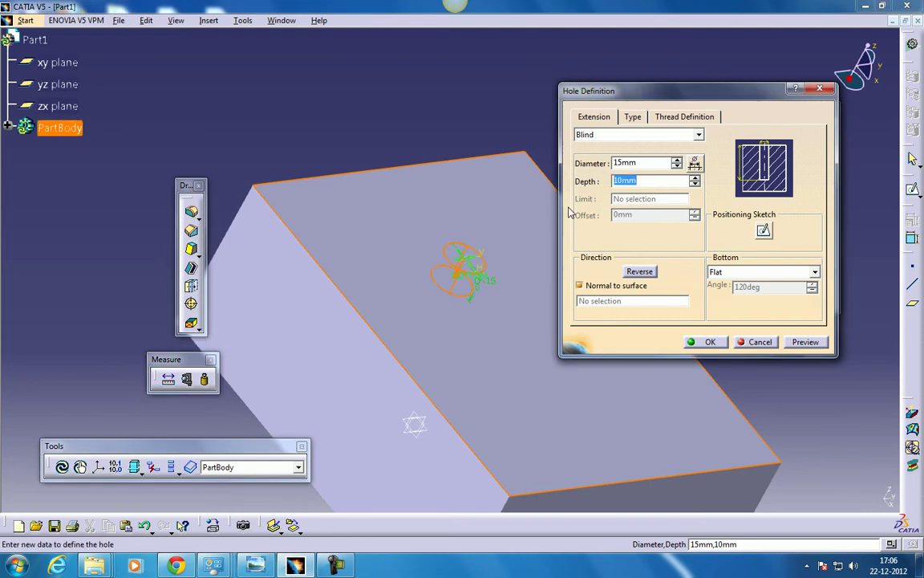
type("20")
left_click(634, 134)
left_click(624, 157)
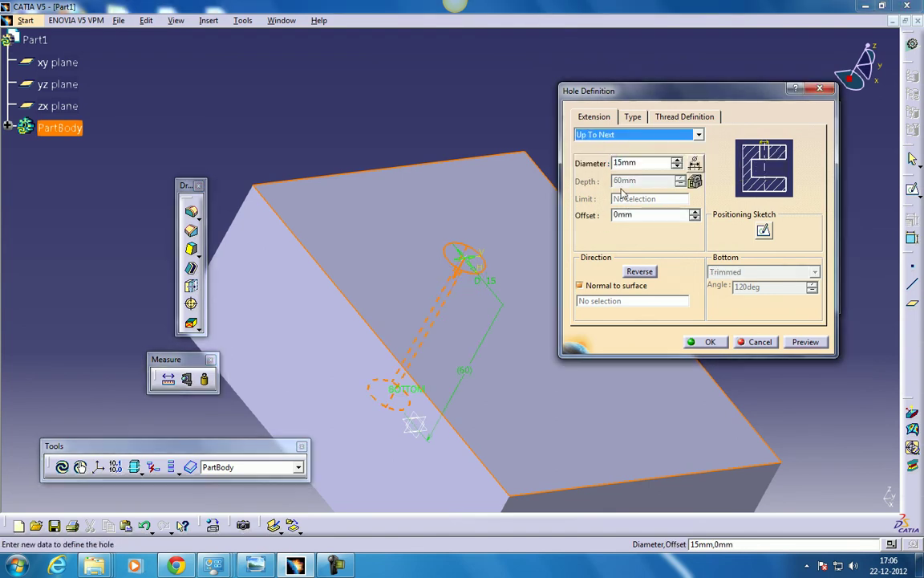
Constrain the hole centre coincident with the positioning sketch origin, then exit the sketch
left_click(763, 232)
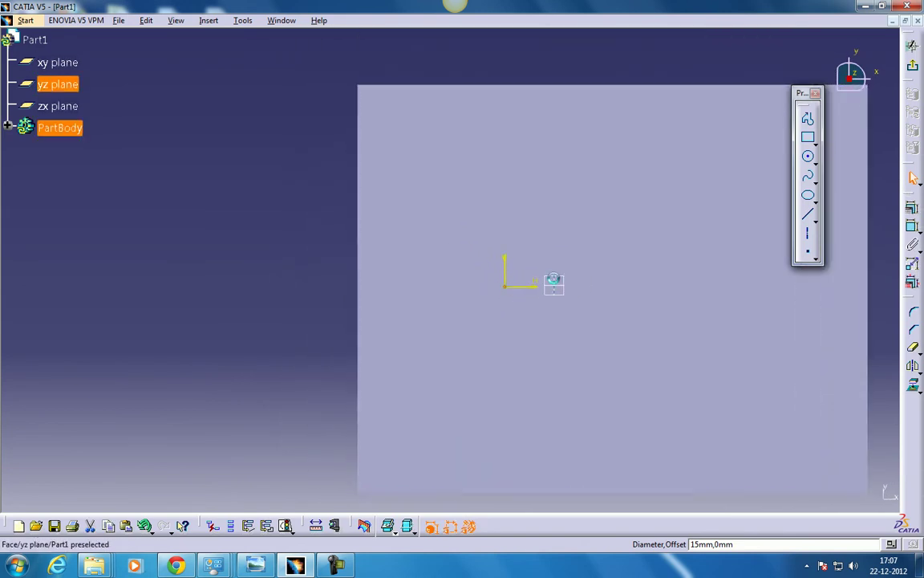
left_click(913, 225)
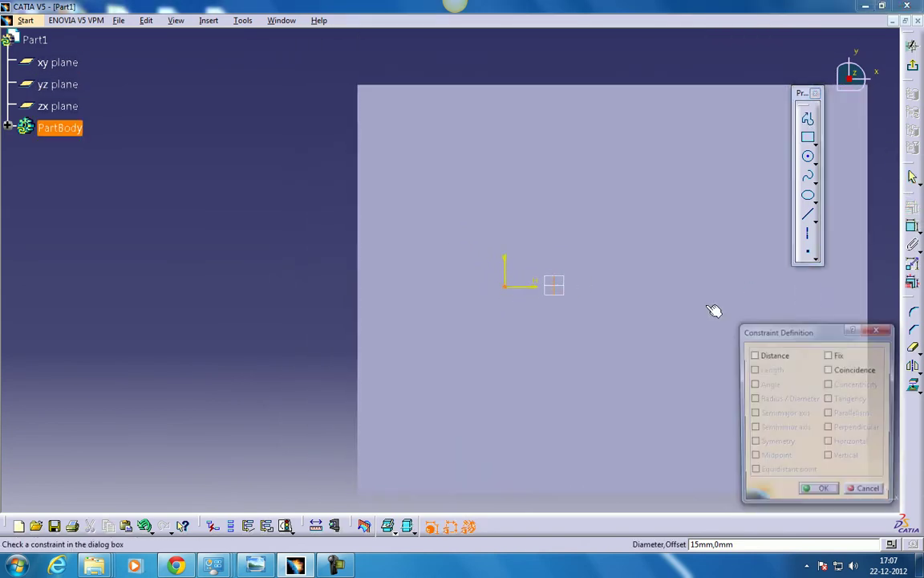
left_click(840, 372)
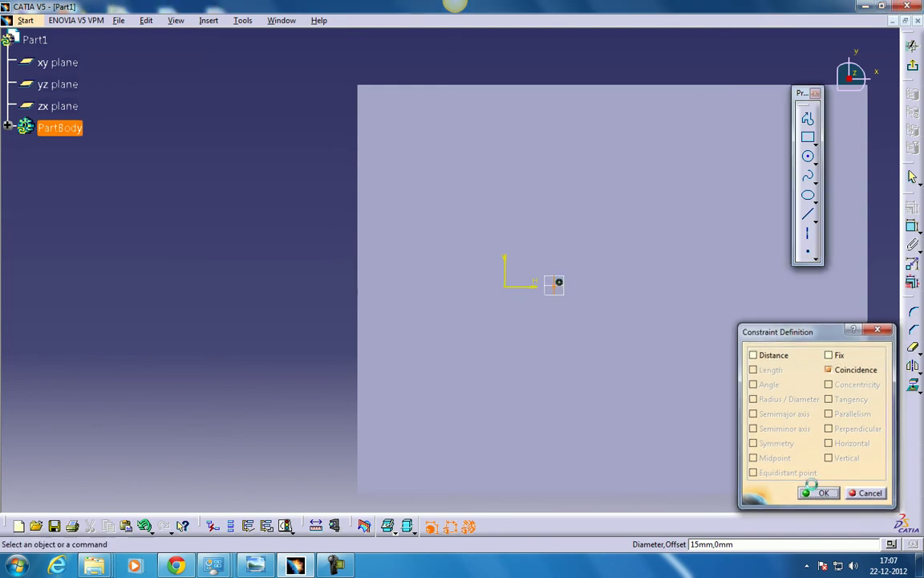
left_click(825, 493)
left_click(912, 46)
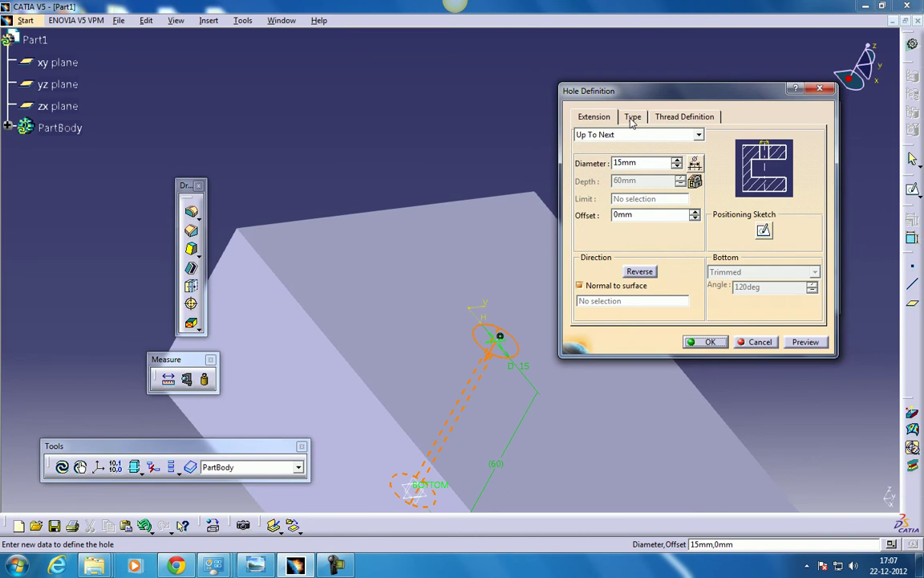
Set the hole type to Tapered, after briefly switching back to Simple
left_click(633, 118)
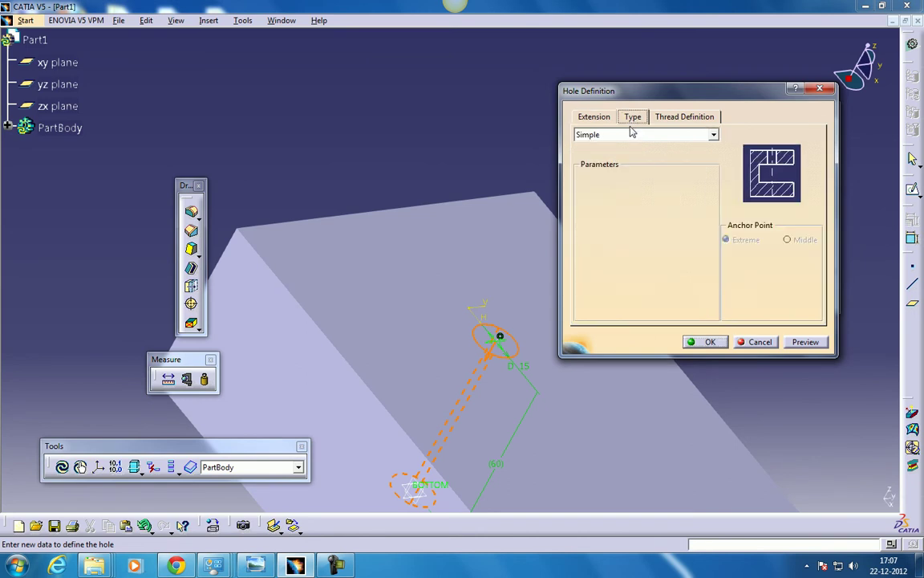
left_click(631, 133)
left_click(611, 147)
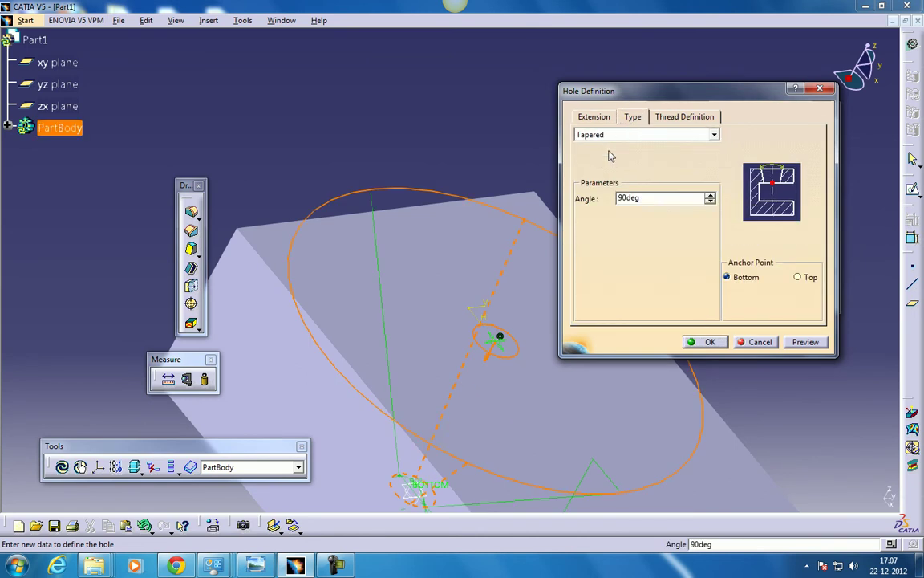
left_click(612, 135)
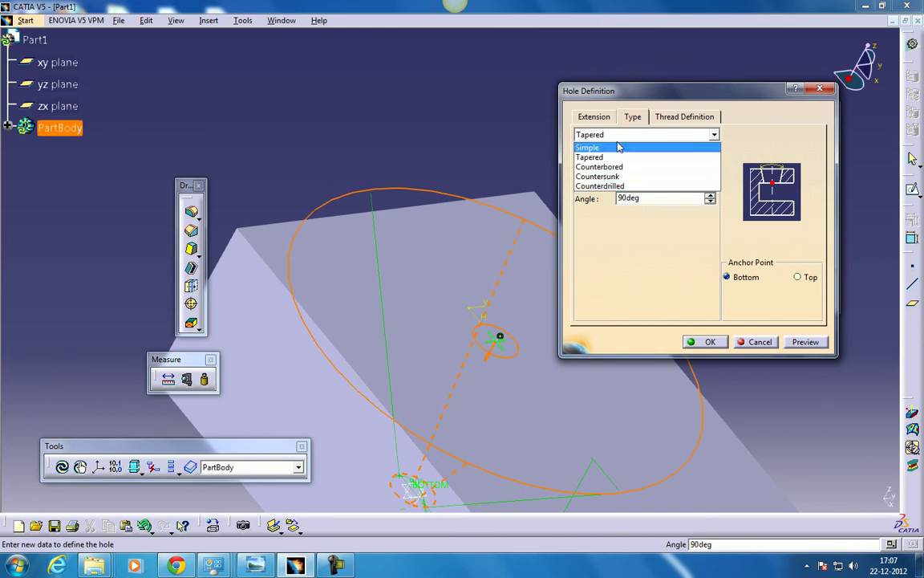
left_click(614, 148)
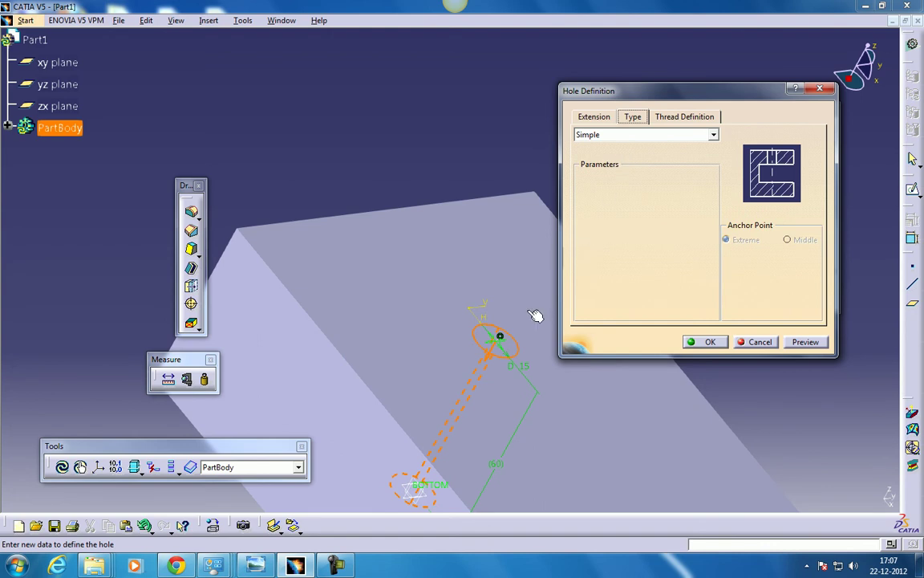
left_click(622, 135)
left_click(610, 156)
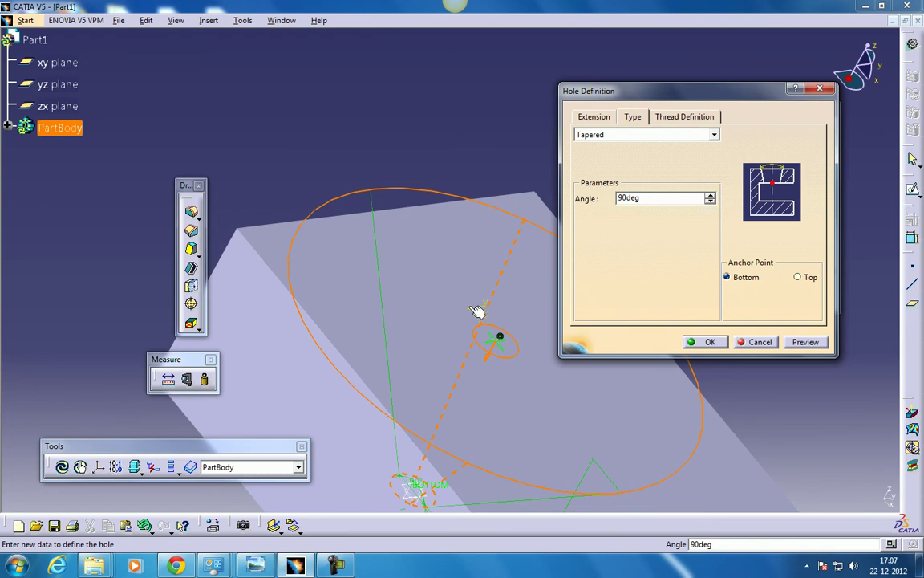
Set the taper angle to 30deg and pan to inspect the tapered preview
double_click(656, 199)
type("30")
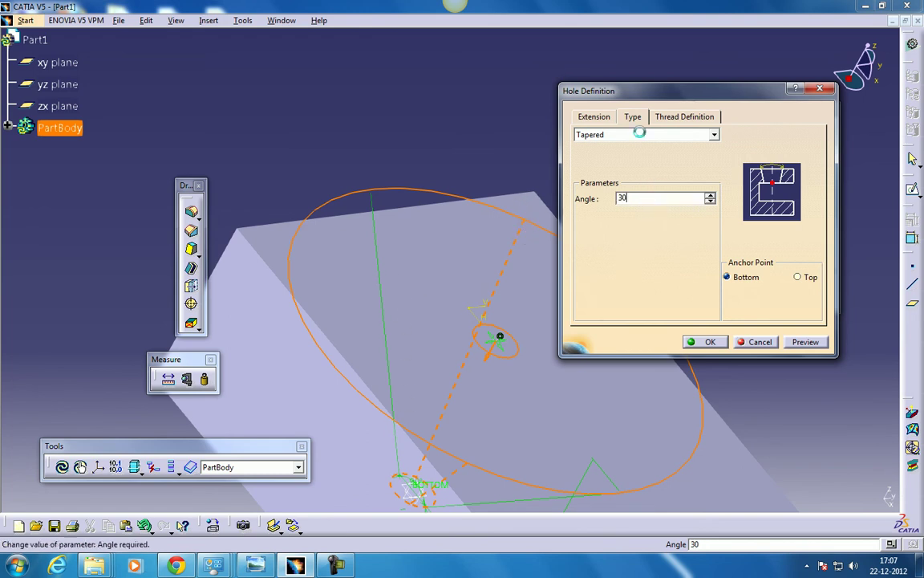
left_click(642, 134)
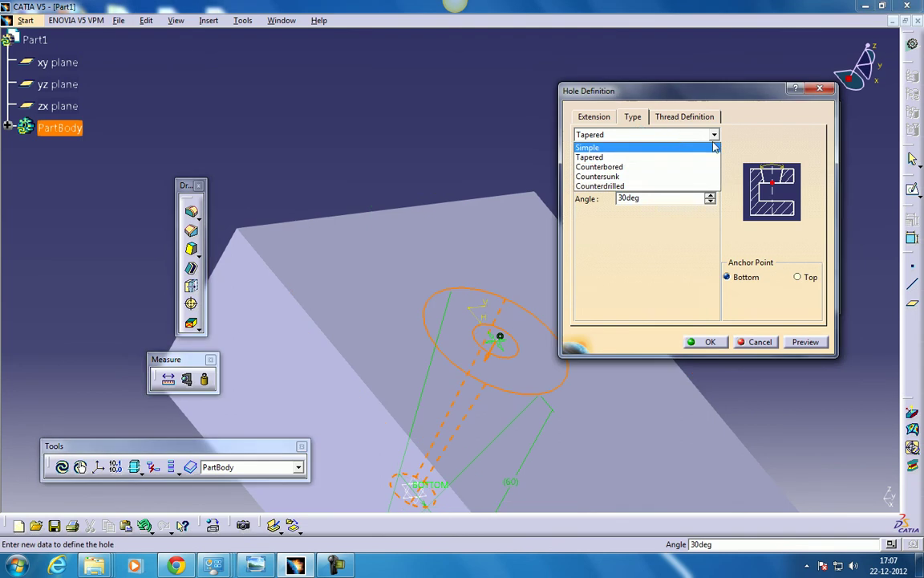
left_click(487, 413)
middle_click_drag(487, 413, 412, 347)
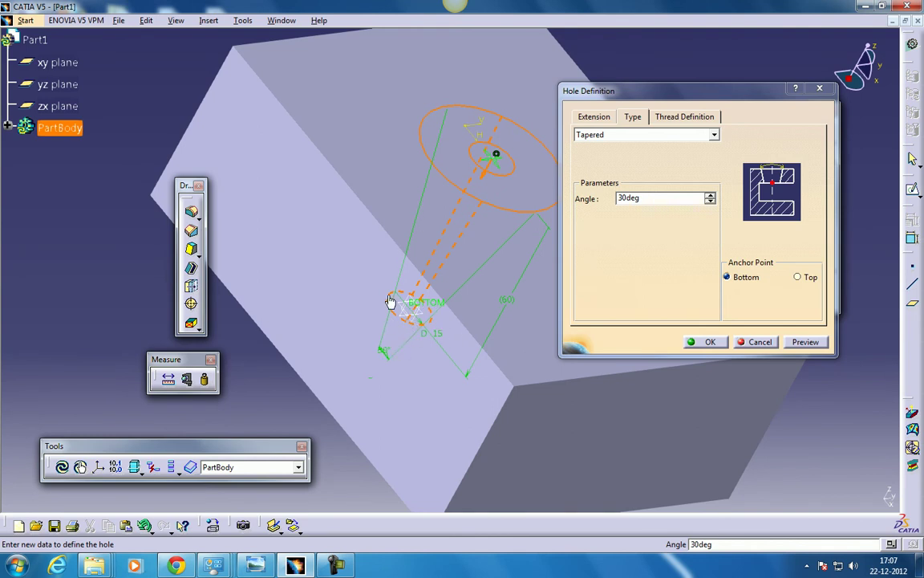
middle_click_drag(473, 159, 501, 205)
Switch the hole type to Counterbored and enter a 20mm counterbore depth
left_click(666, 136)
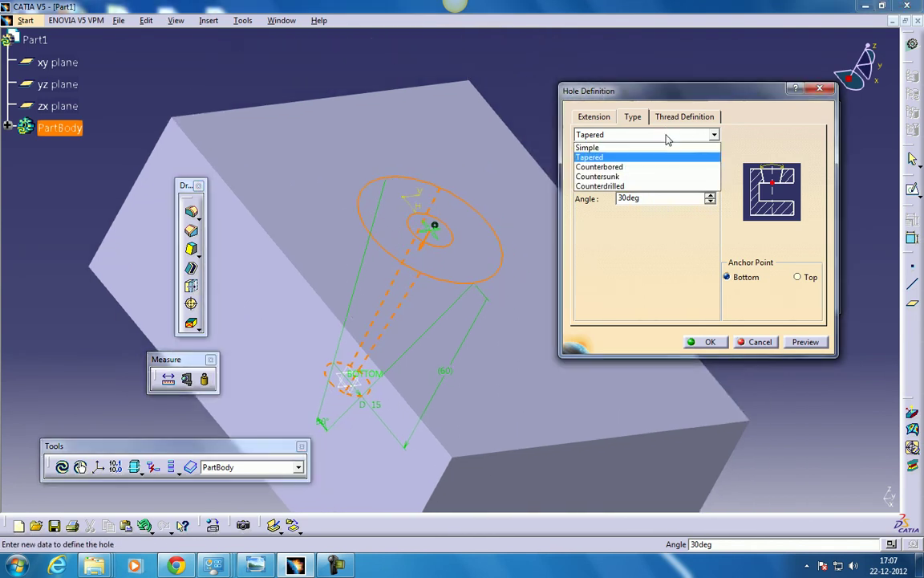
left_click(611, 168)
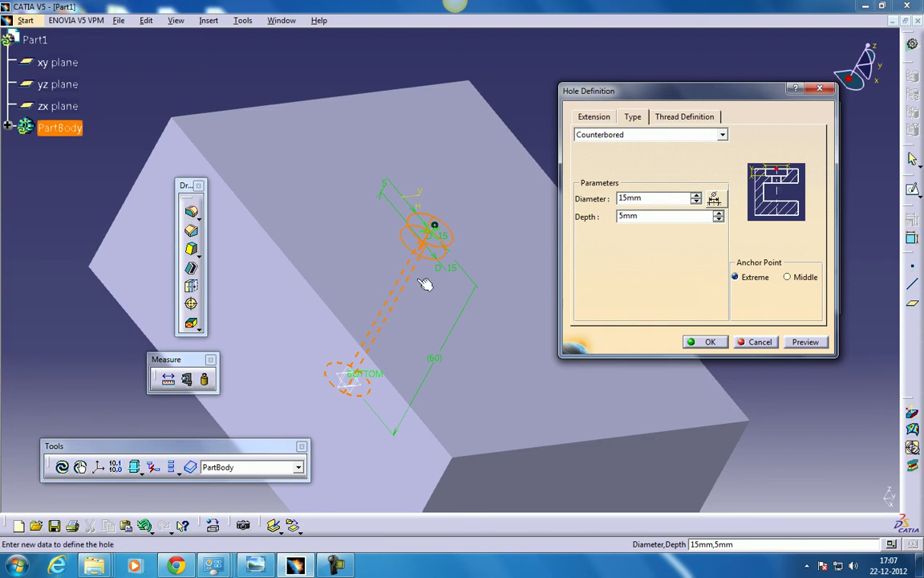
double_click(658, 215)
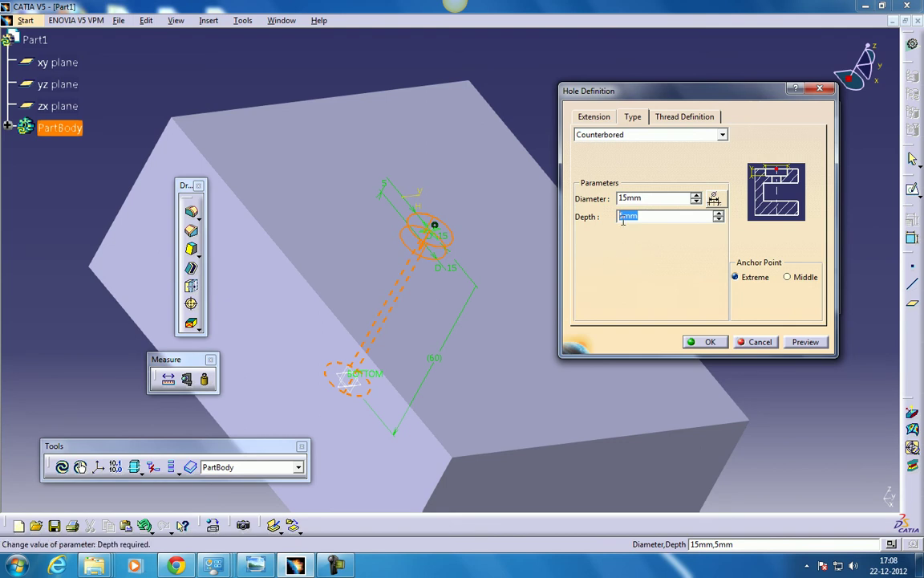
type("20")
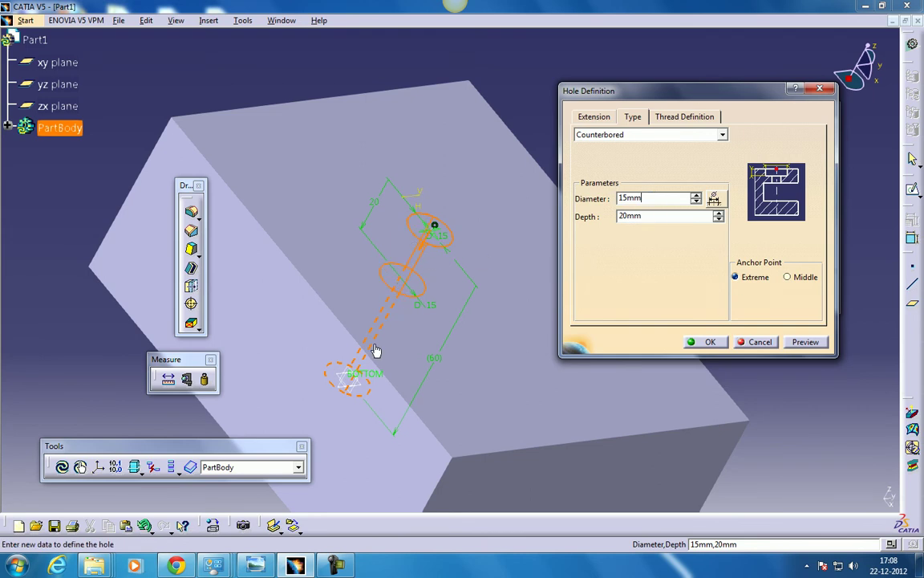
Try the Countersunk hole type and review its settings
left_click(662, 136)
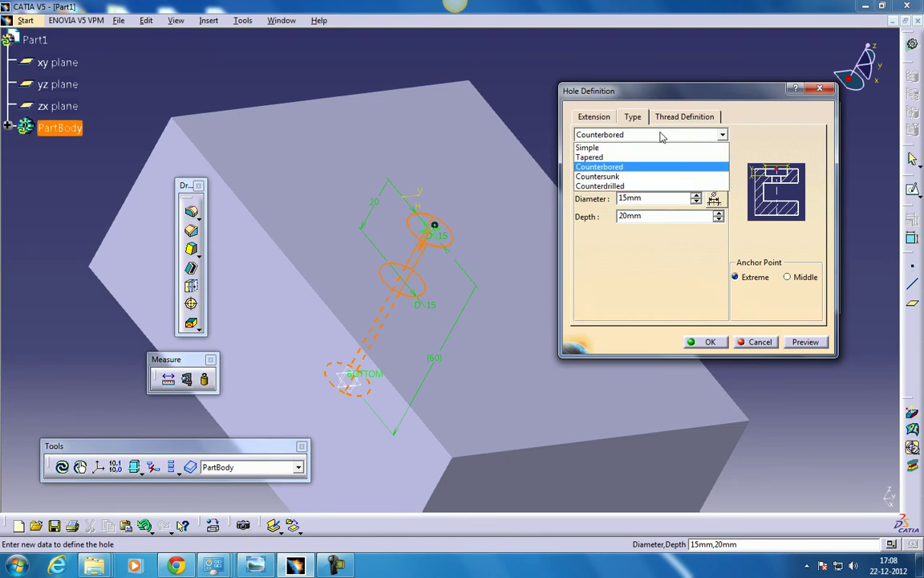
left_click(610, 175)
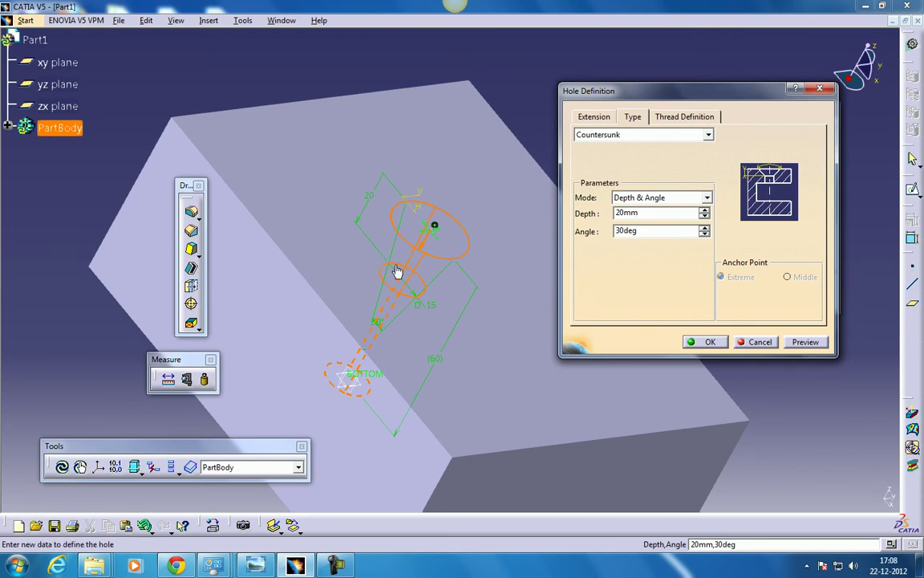
left_click(649, 134)
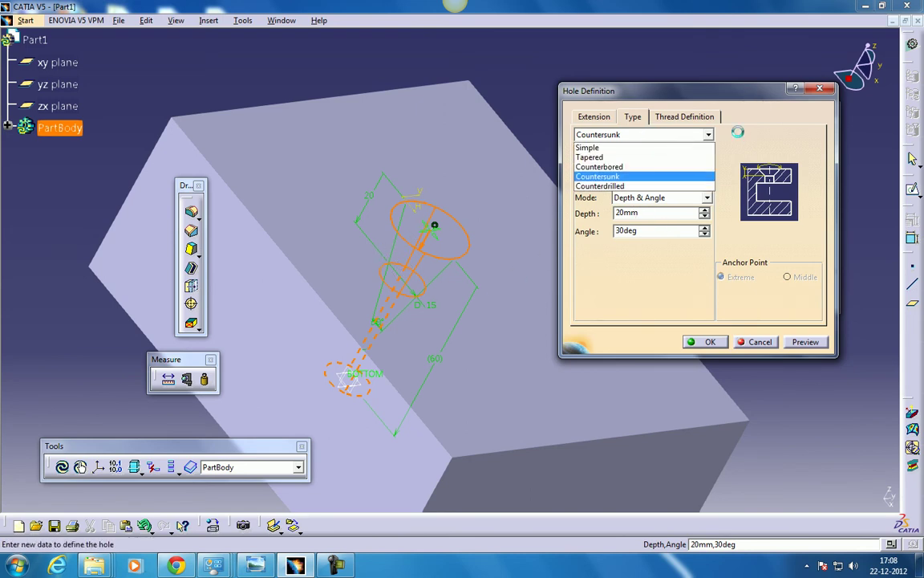
left_click(737, 131)
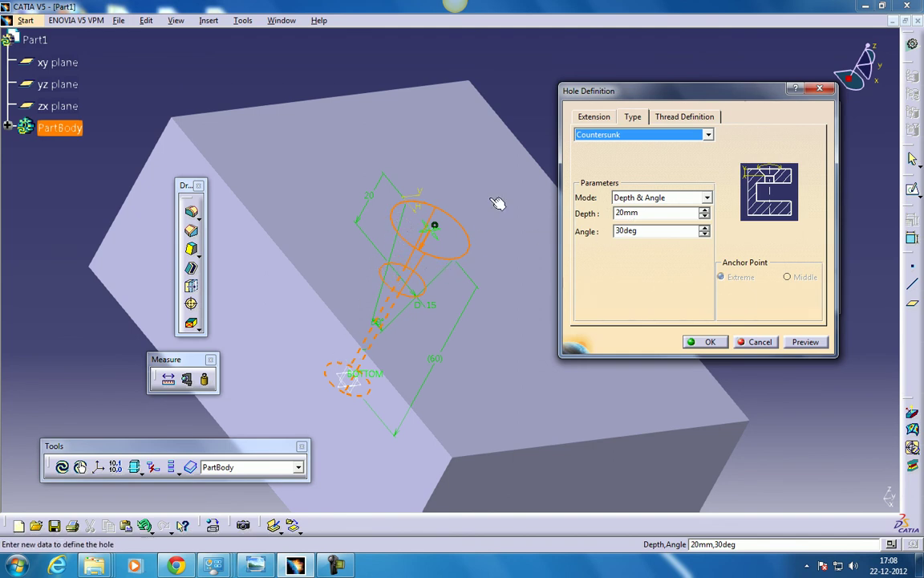
Switch the hole type to Counterdrilled with 15mm diameter, 20mm depth and 30deg angle
left_click(600, 134)
left_click(611, 183)
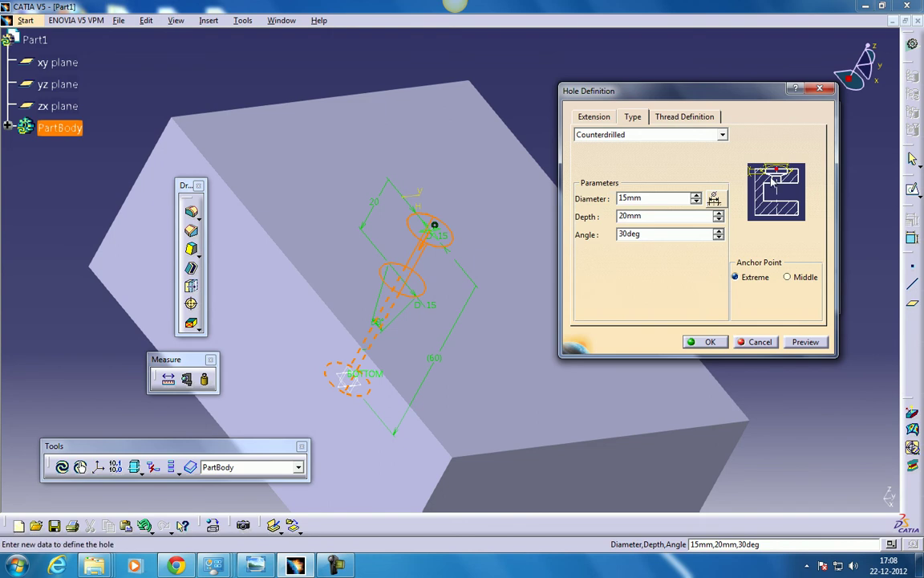
left_click(678, 137)
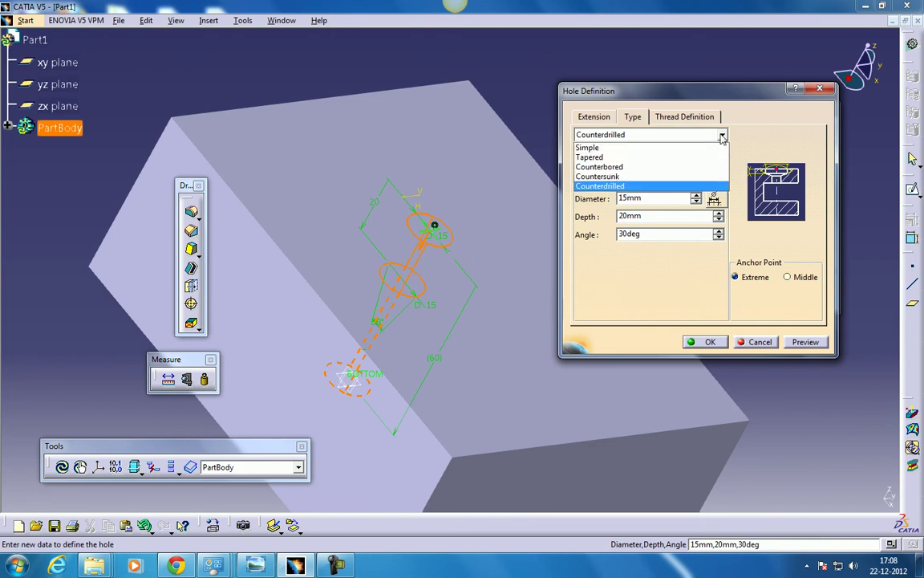
left_click(754, 138)
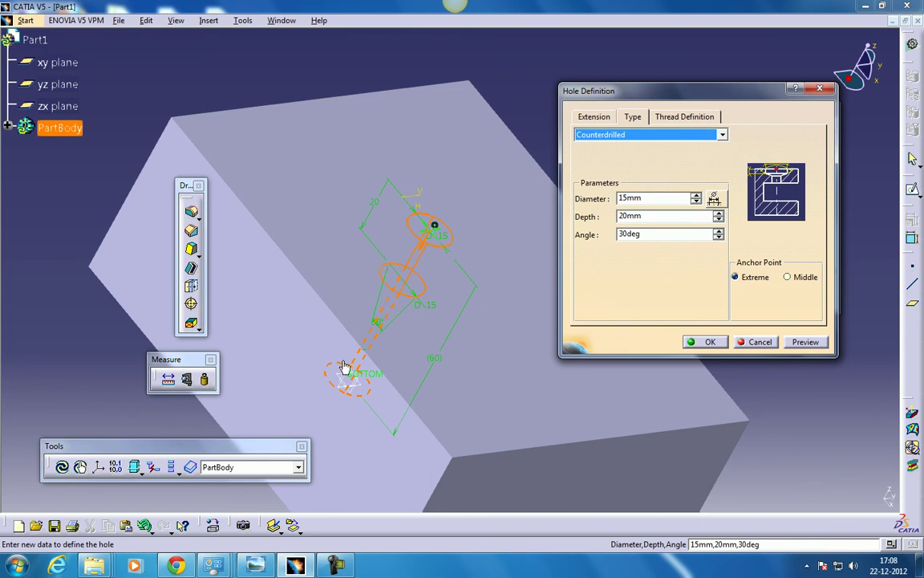
left_click(663, 135)
left_click(669, 117)
left_click(642, 118)
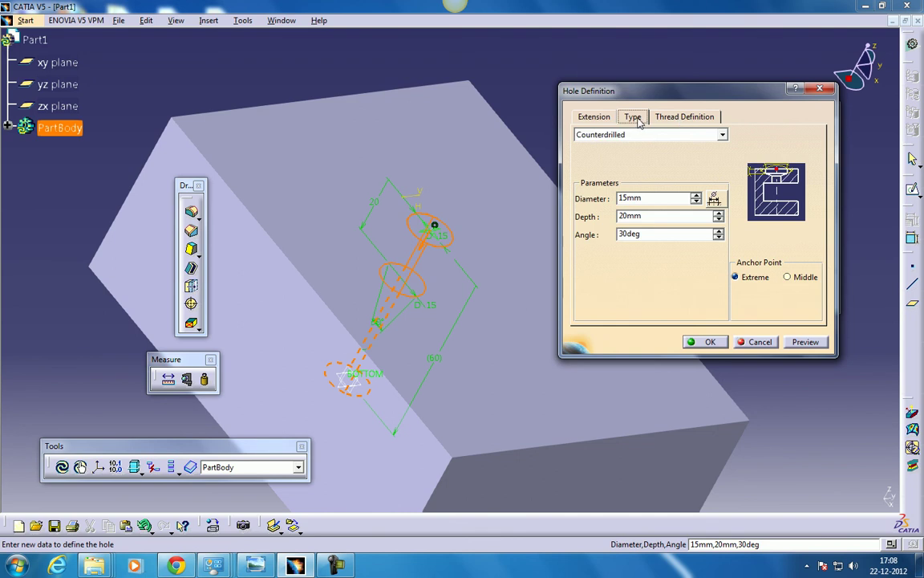
Tick Threaded, giving 16.5mm thread diameter, 10mm thread depth and 1mm pitch
left_click(676, 117)
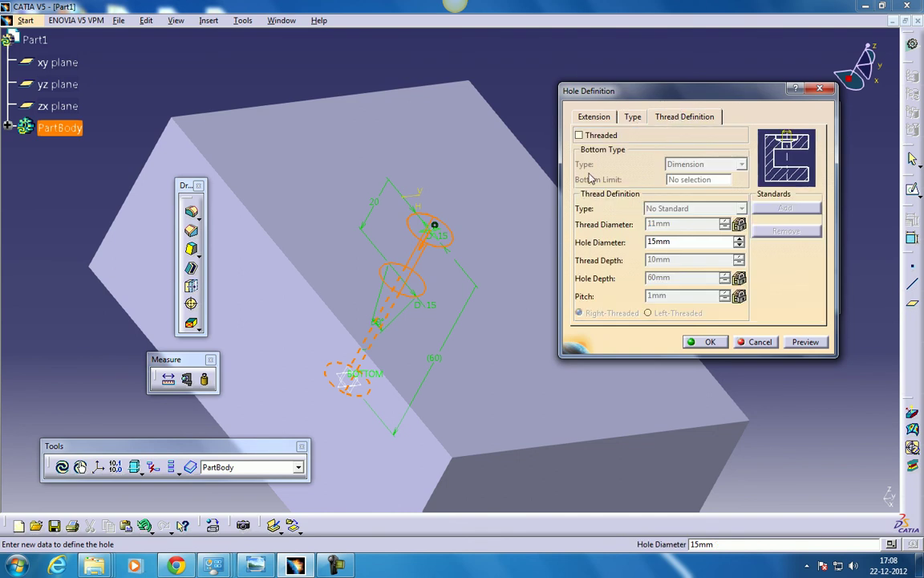
left_click(579, 136)
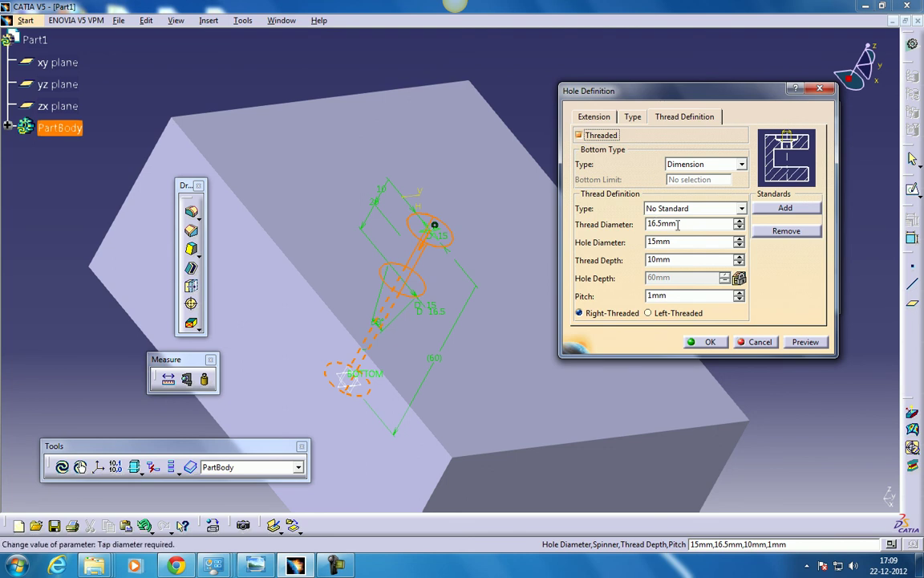
Set the thread standard to Metric Thick Pitch; M20 is rejected, leaving size M1
left_click(706, 211)
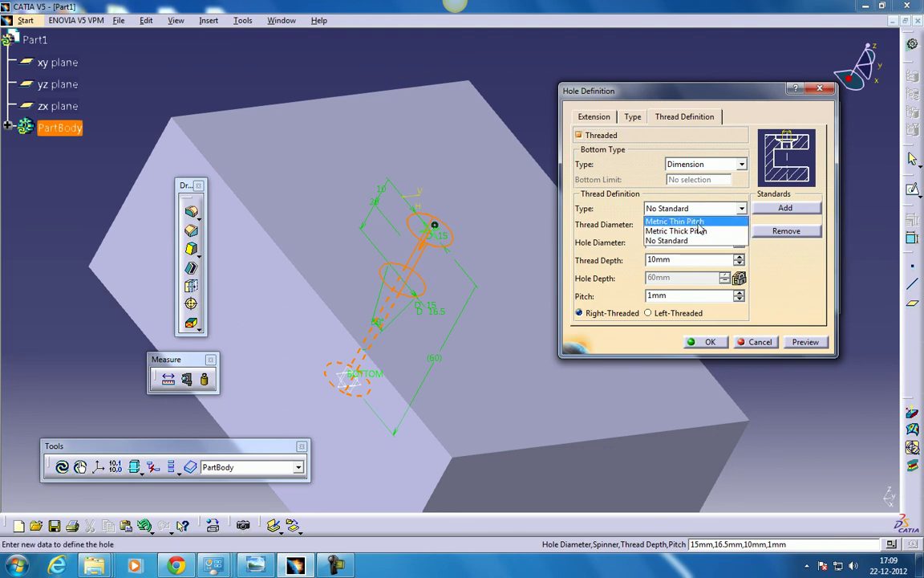
left_click(677, 231)
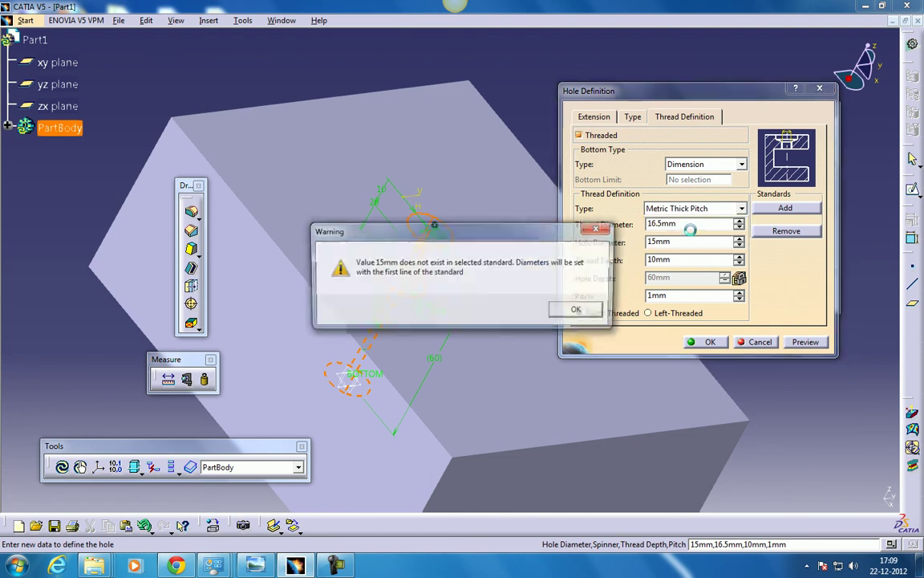
left_click(579, 311)
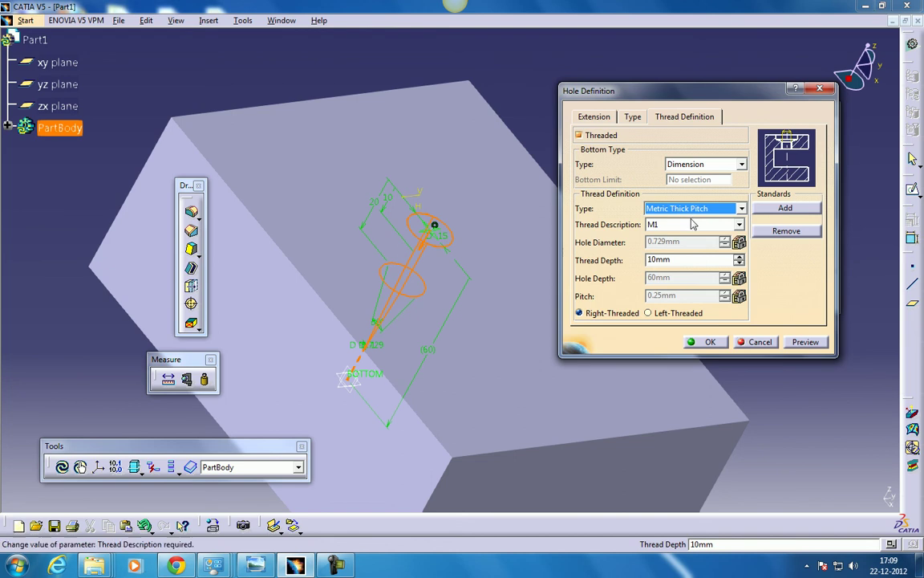
left_click(681, 225)
scroll(673, 285, "down", 3)
scroll(663, 274, "down", 1)
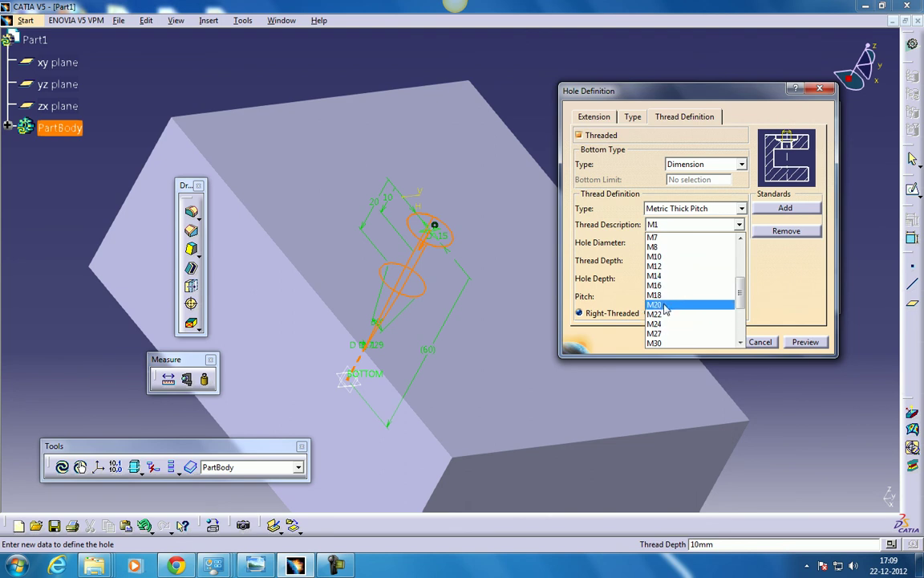
left_click(665, 291)
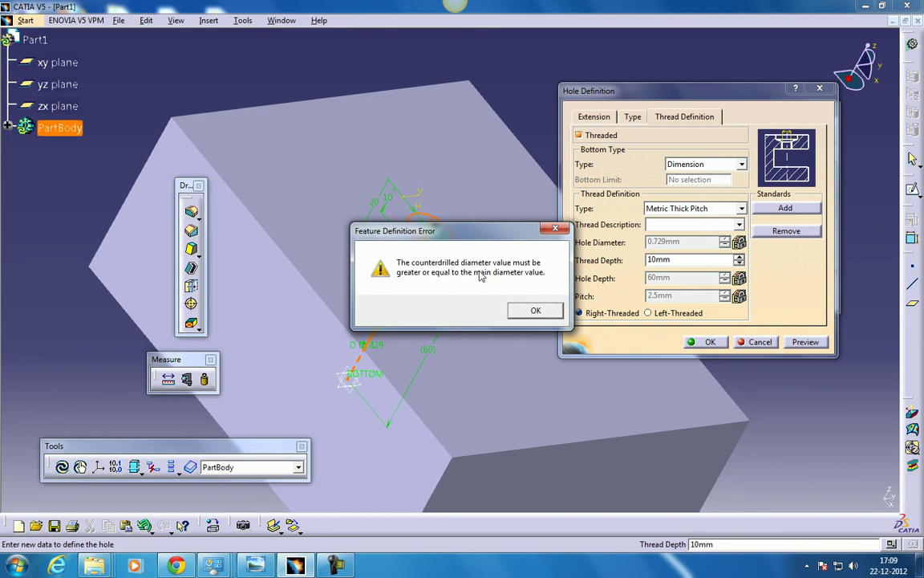
left_click(536, 311)
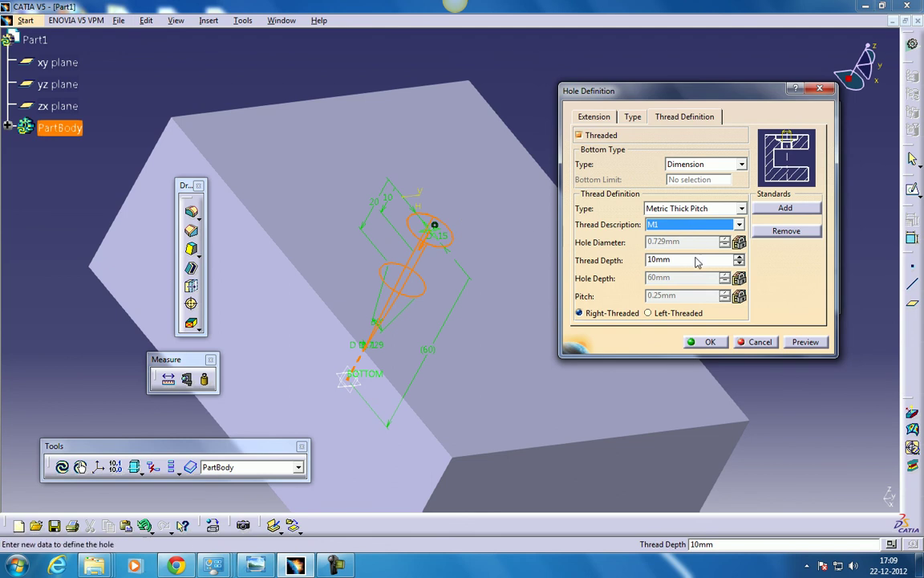
Preview the M1 thread and switch it from Right-Threaded to Left-Threaded
left_click(796, 342)
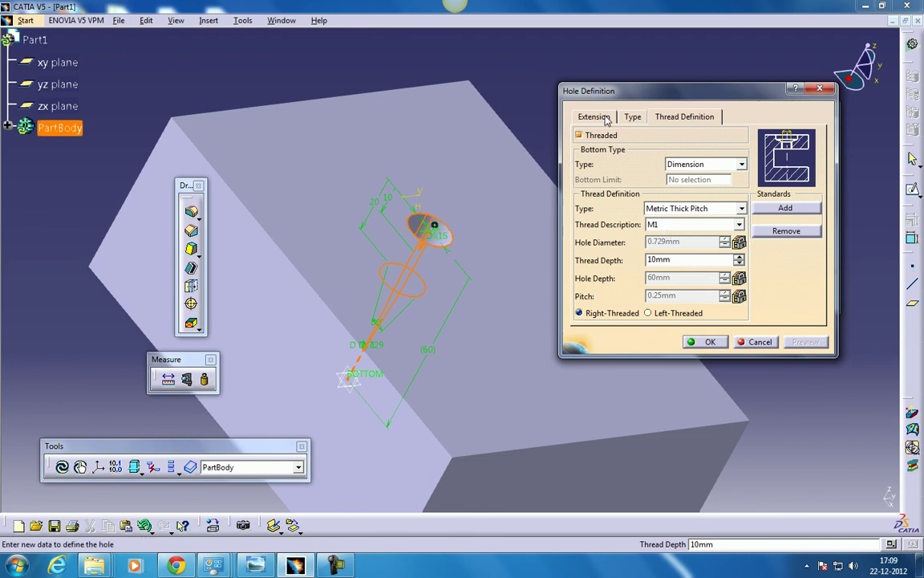
left_click(690, 224)
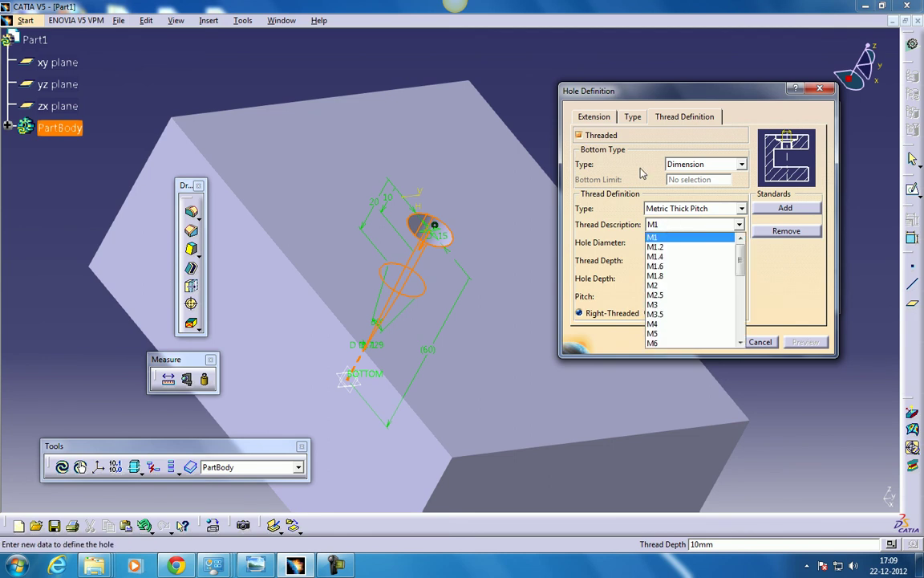
left_click(669, 232)
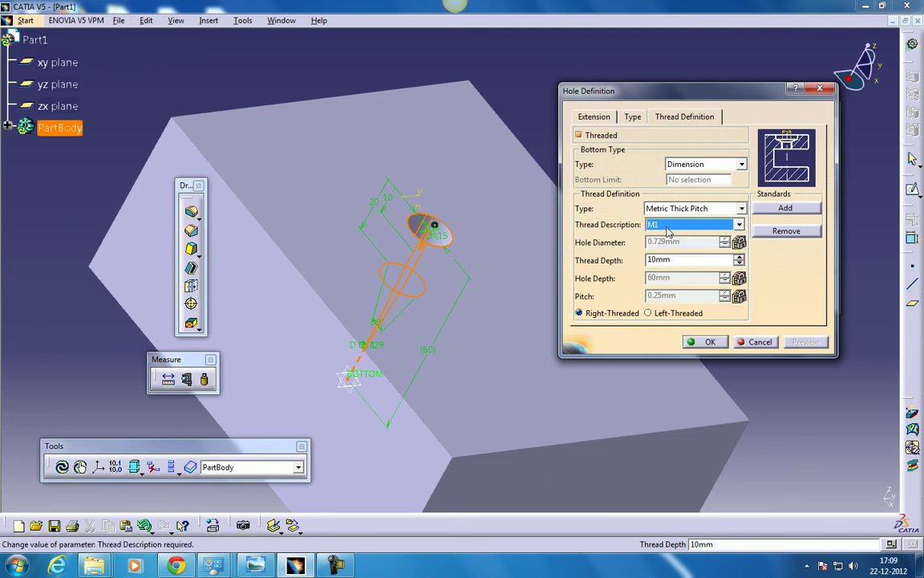
left_click(649, 313)
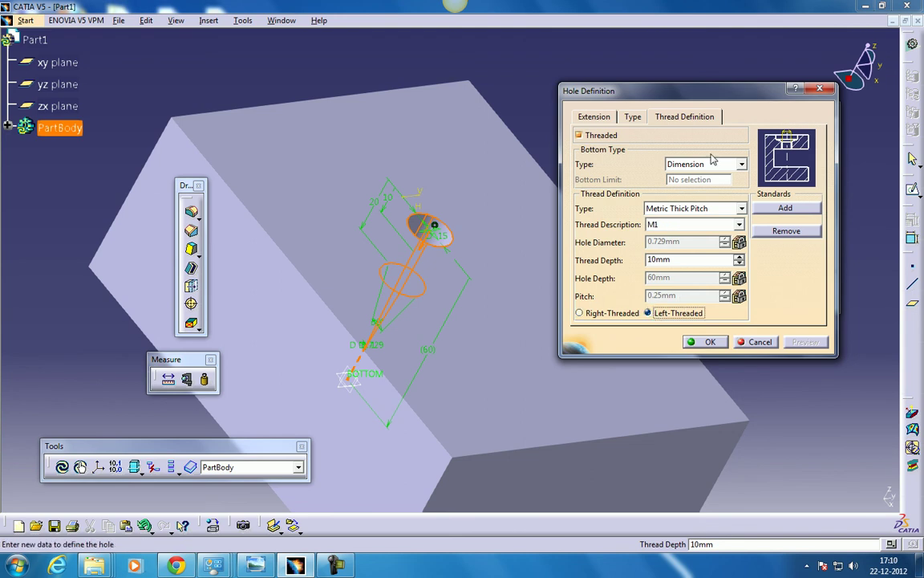
left_click(638, 117)
left_click(684, 117)
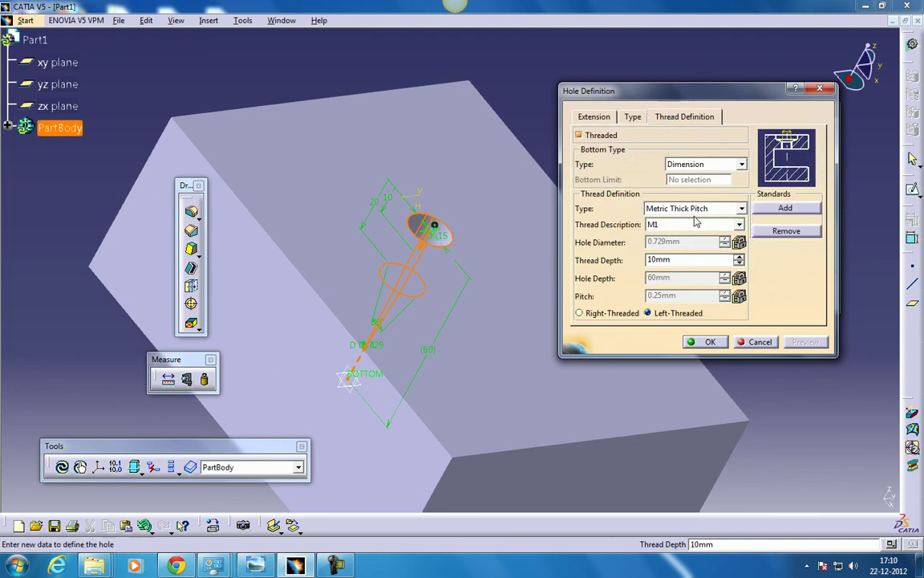